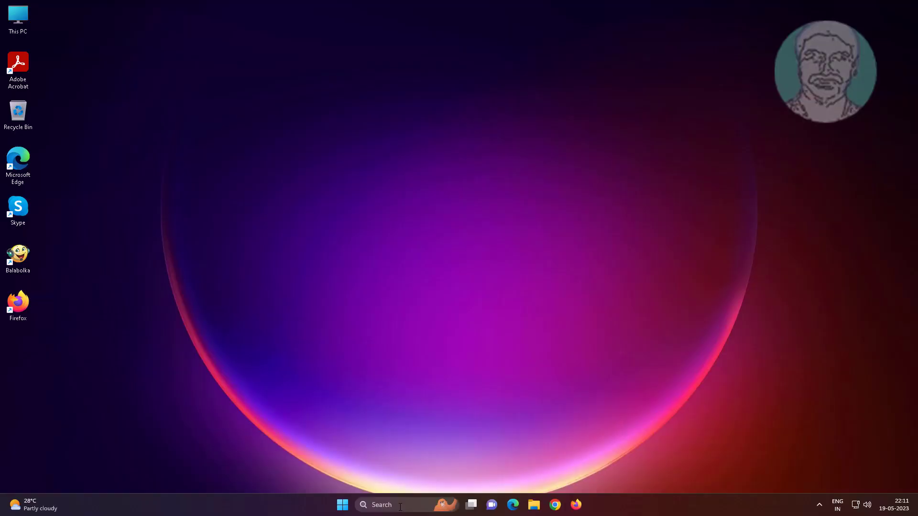
Search the taskbar for 'services' and launch the Services console from the best match.
click(400, 506)
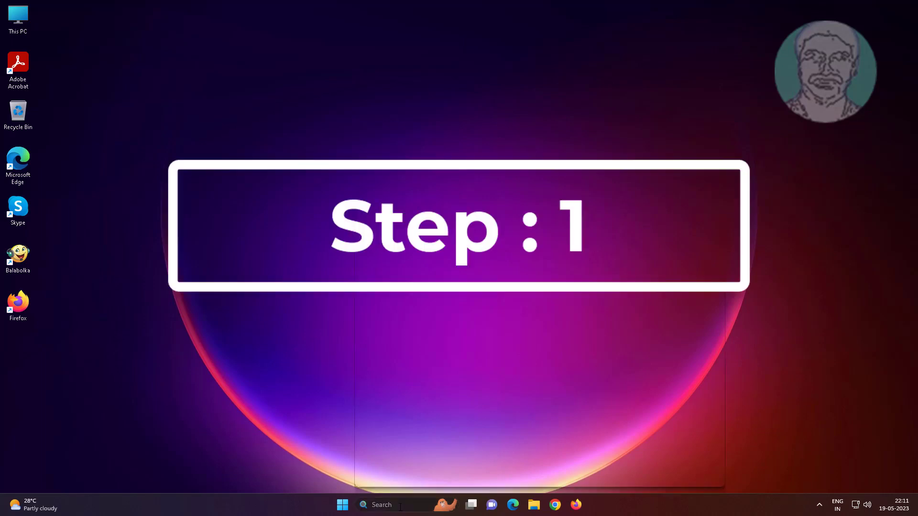
text(services)
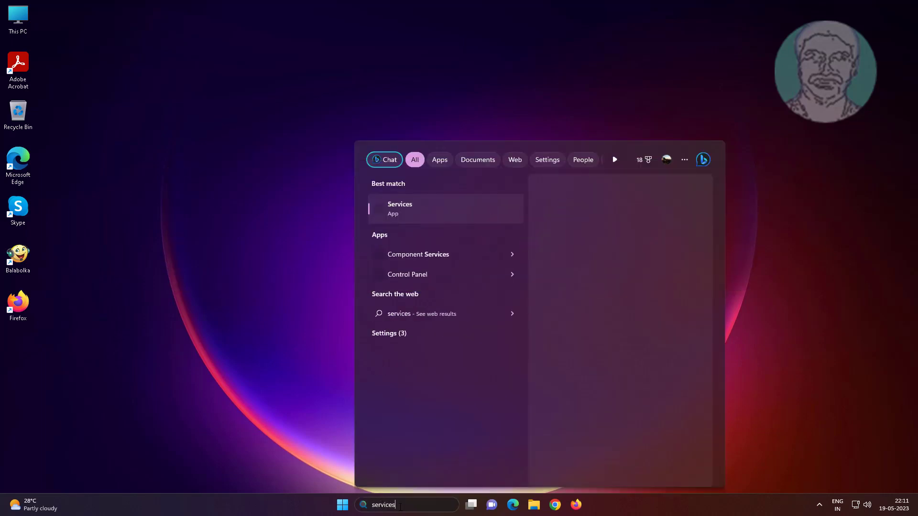
click(414, 210)
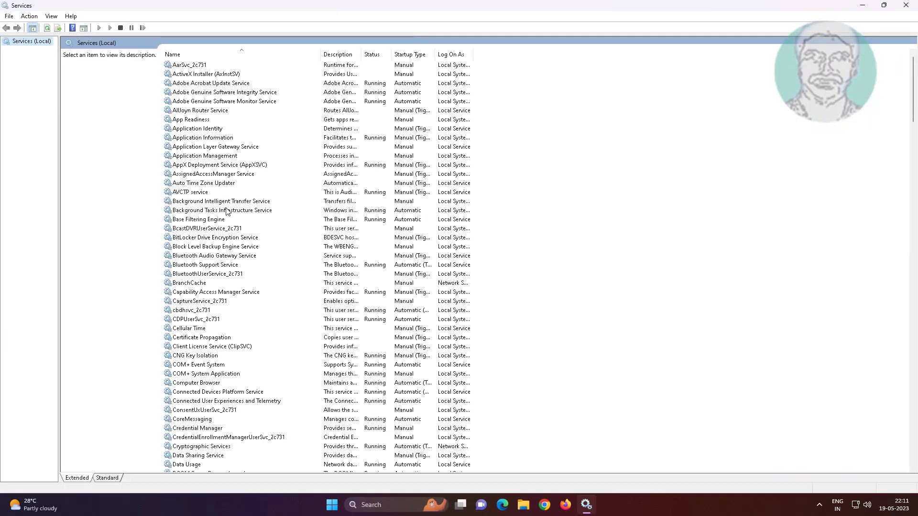
Stop the Windows Update service from its Properties dialog, leaving startup type at Manual.
click(226, 210)
key(w)
scroll(244, 351, down, 3)
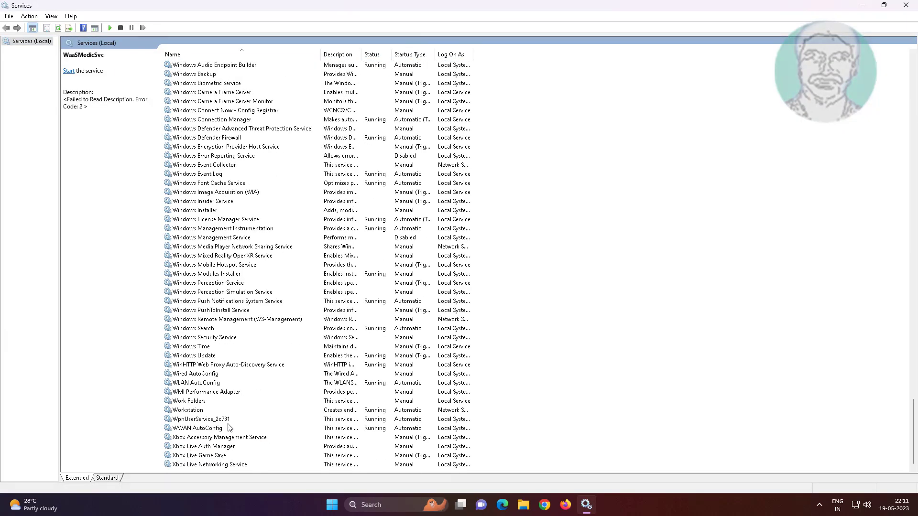
click(206, 358)
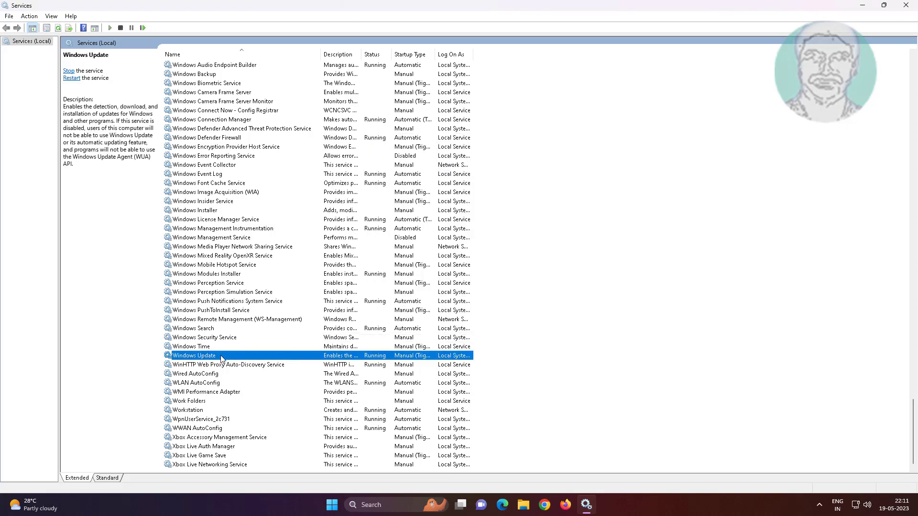
double_click(221, 359)
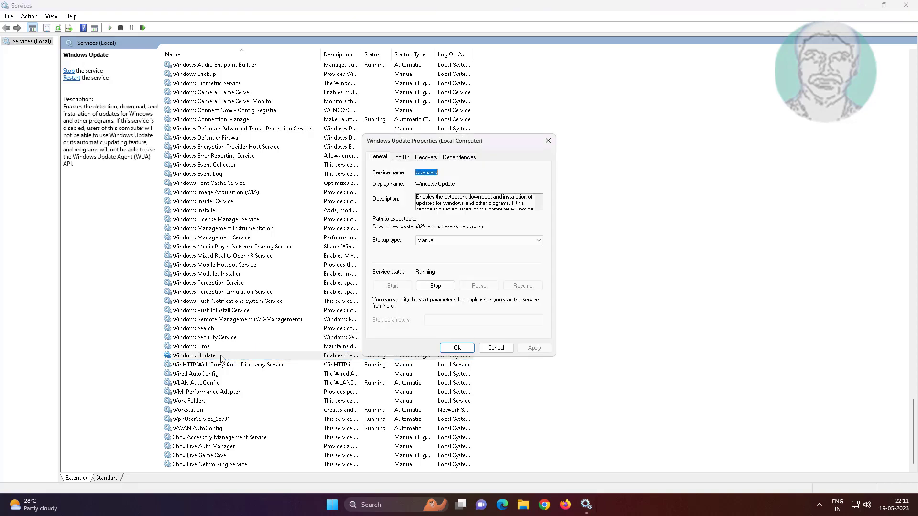
click(435, 286)
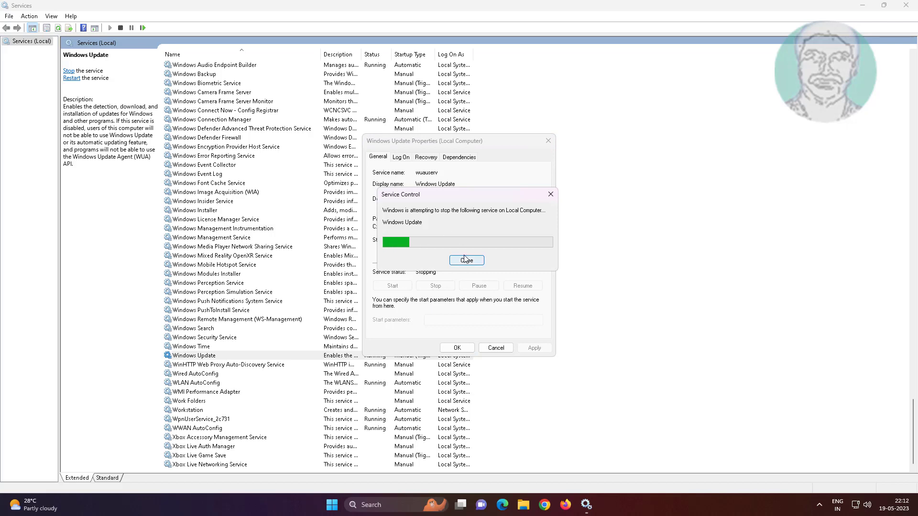
click(454, 349)
click(221, 201)
key(c)
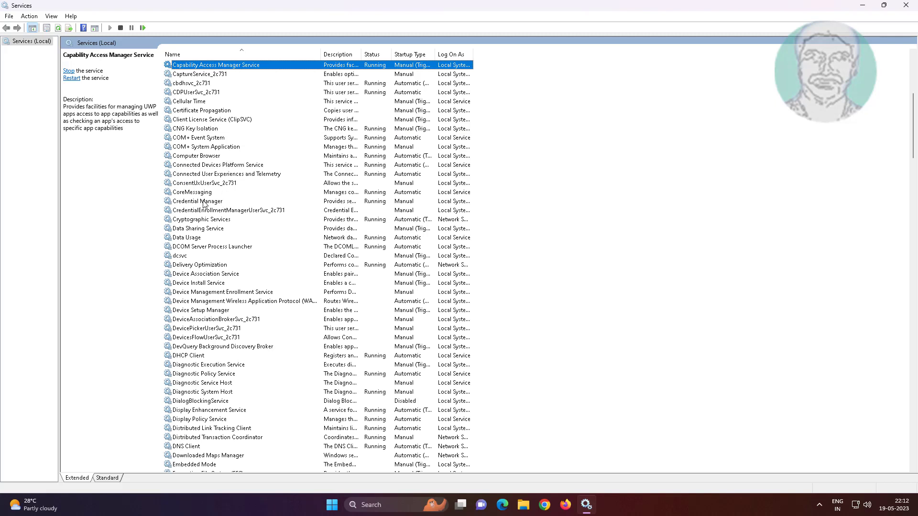
Stop Cryptographic Services from its Properties dialog and minimize the Services window.
click(208, 220)
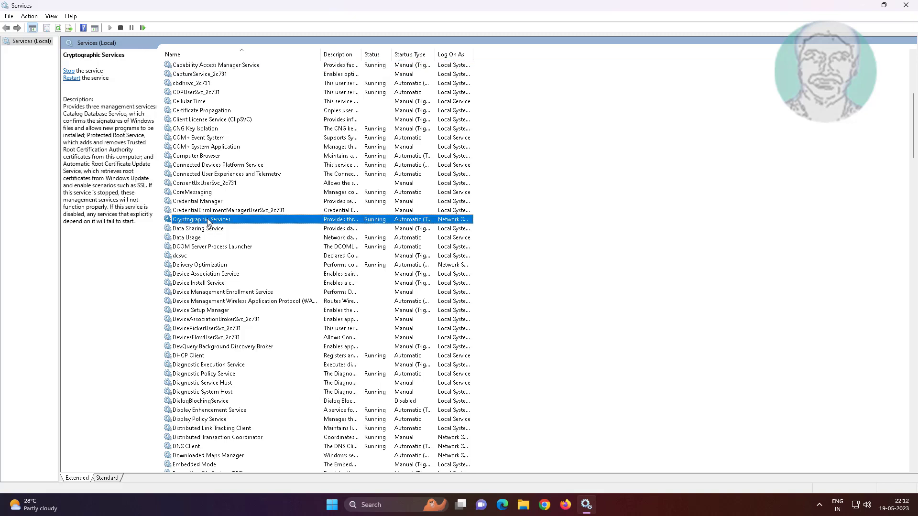
double_click(208, 220)
click(434, 286)
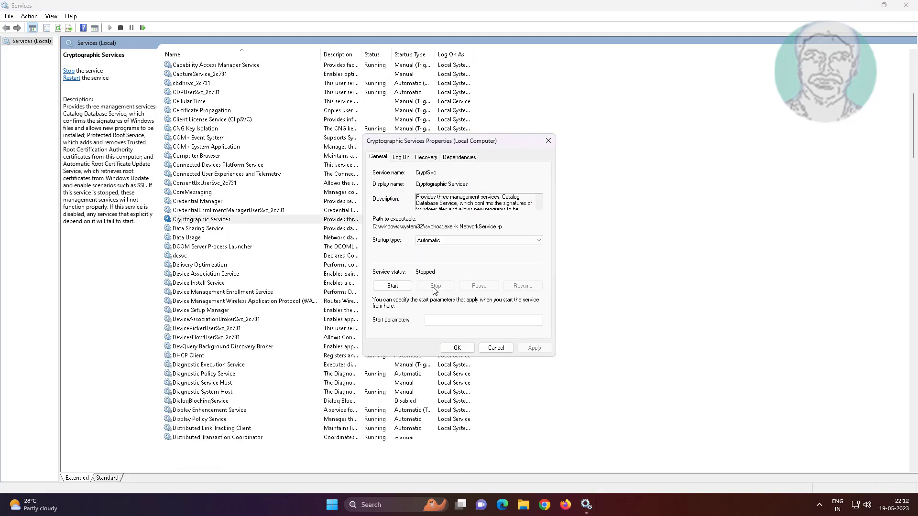
click(465, 351)
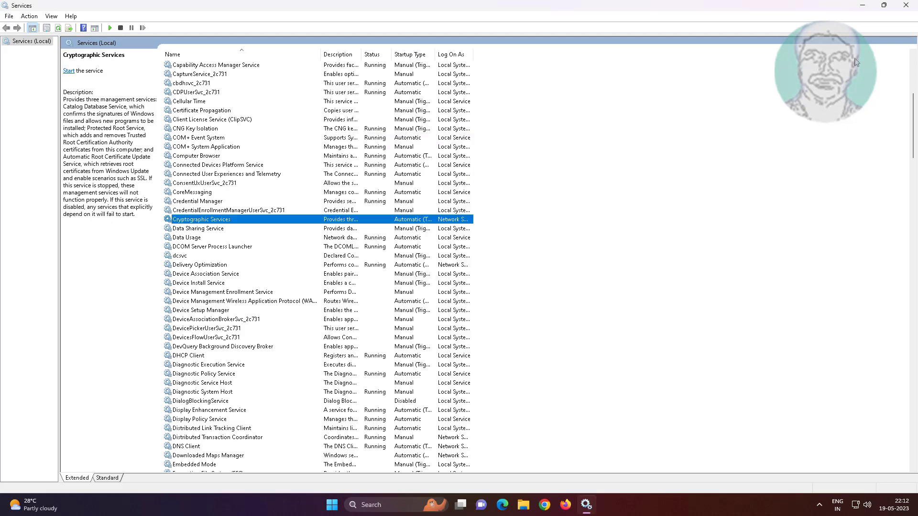
click(862, 6)
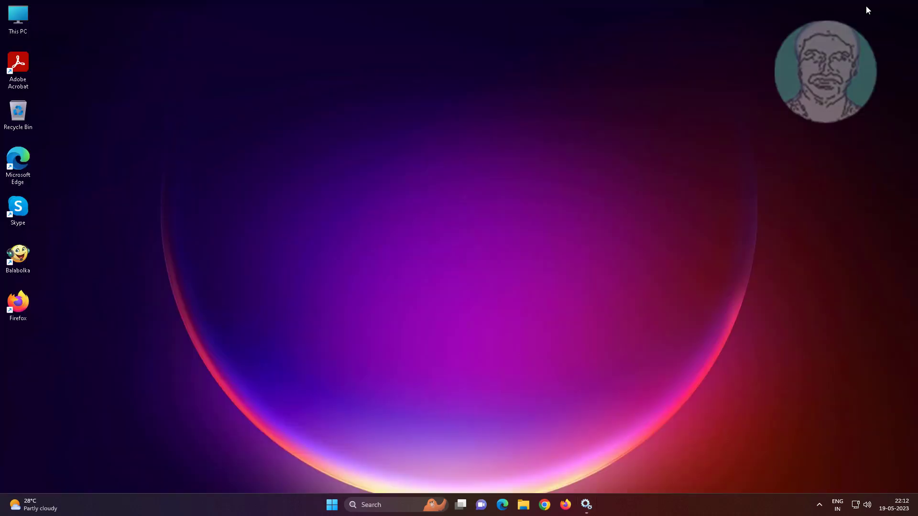
Open File Explorer and browse into C:\Windows, jumping to folders starting with S.
click(524, 506)
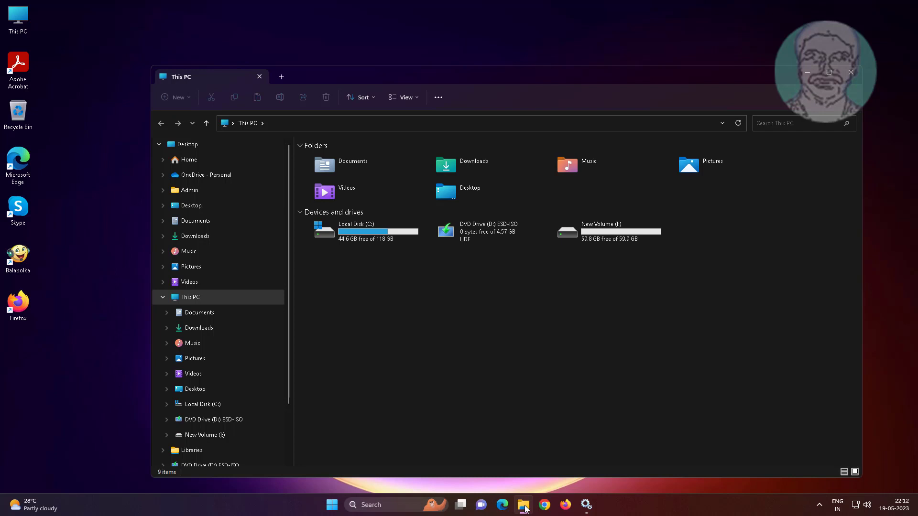
double_click(365, 233)
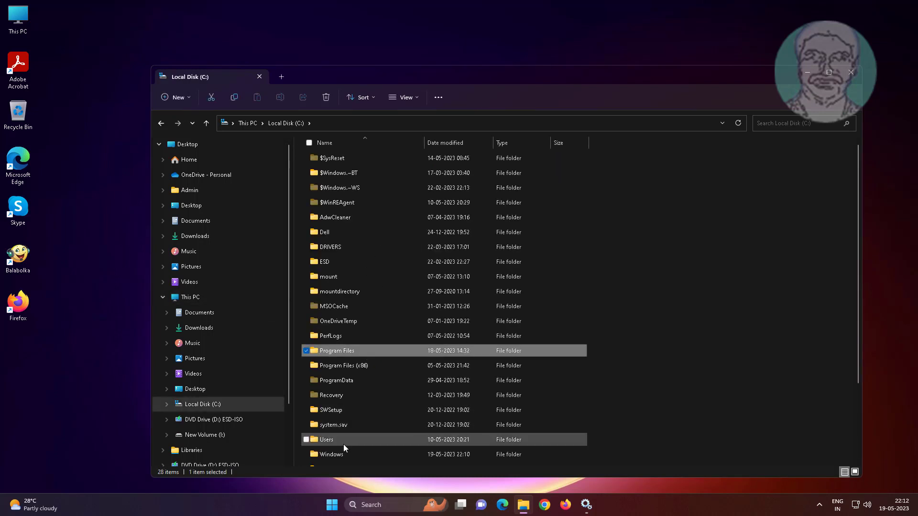
double_click(338, 454)
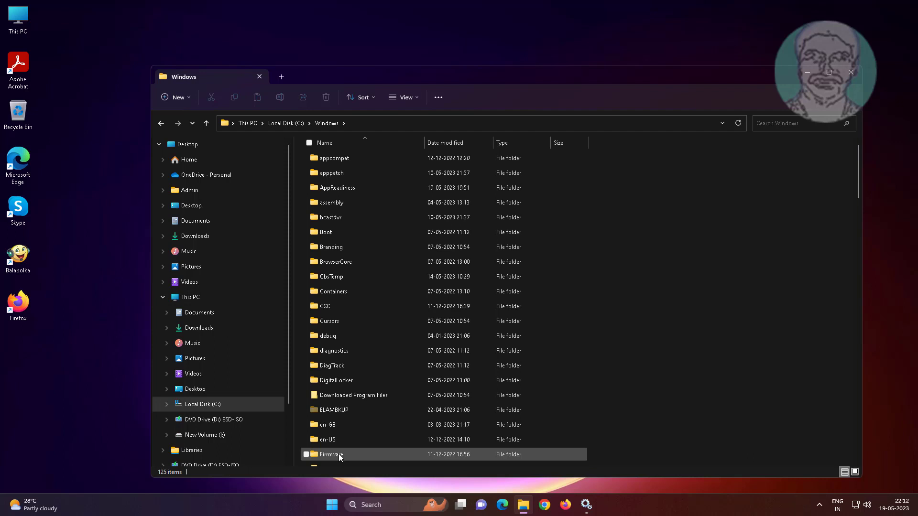
key(s)
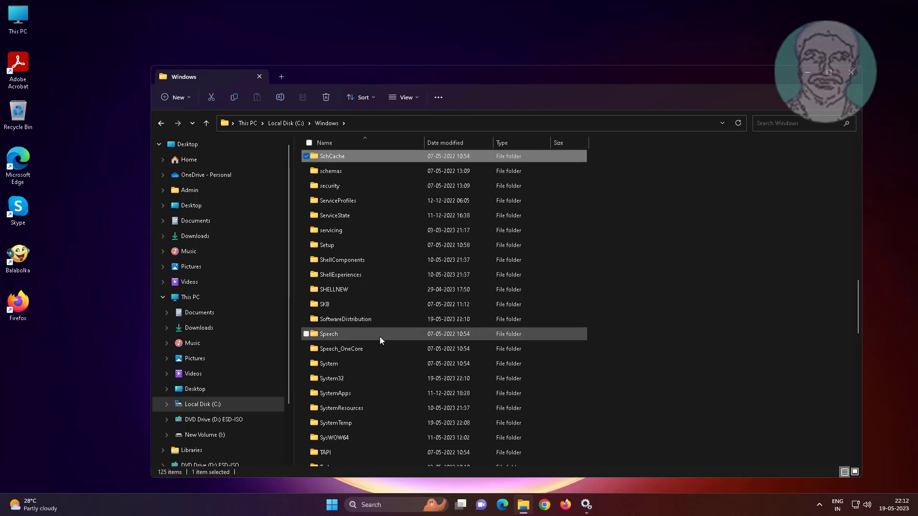
Rename C:\Windows\SoftwareDistribution to softwaredistribution.old, approving the permission prompt.
click(375, 320)
right_click(375, 320)
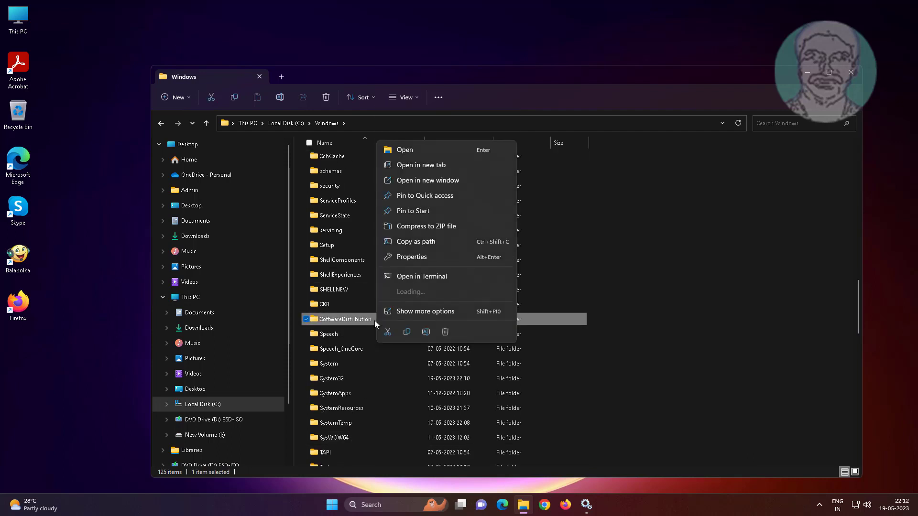
click(423, 329)
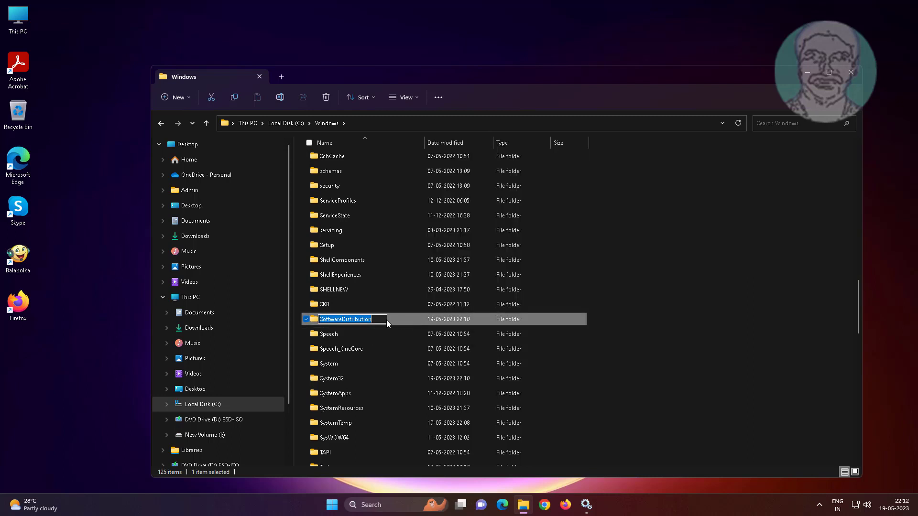
key(BackSpace)
text(softwaredistribution)
key(Return)
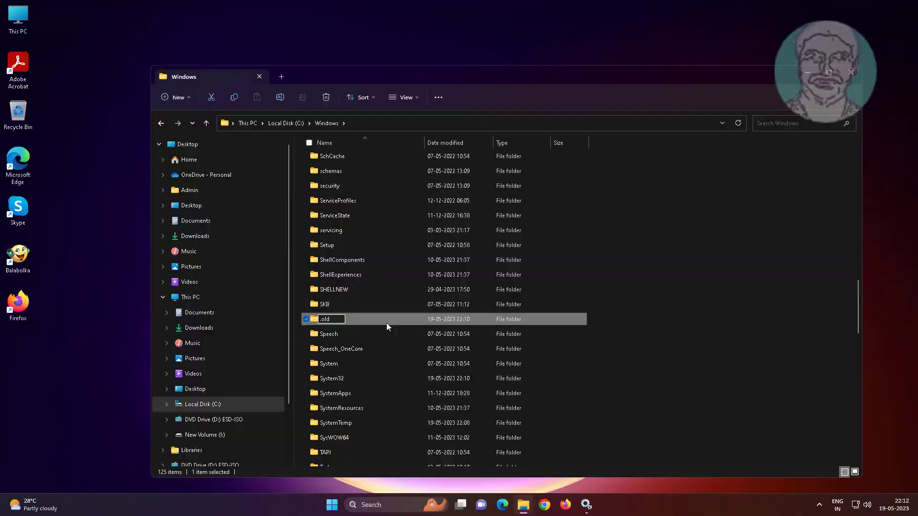
click(424, 331)
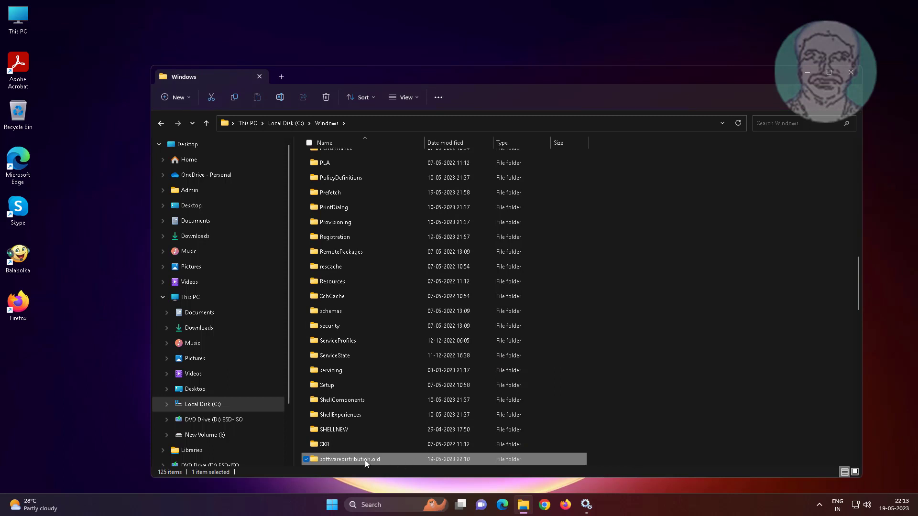
click(602, 452)
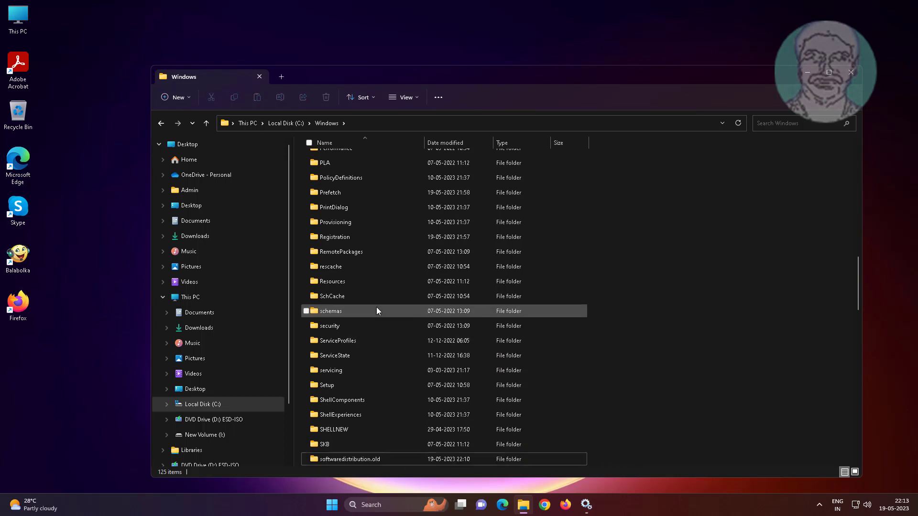
click(337, 295)
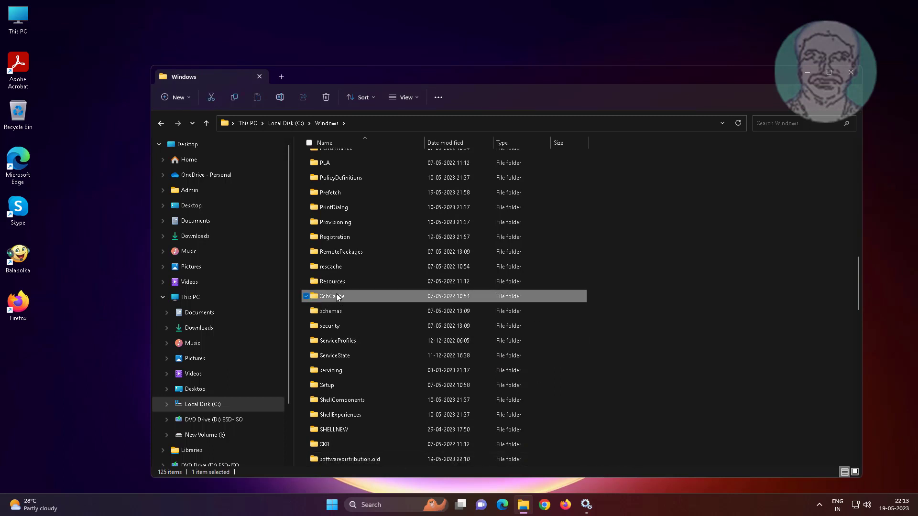
key(Down)
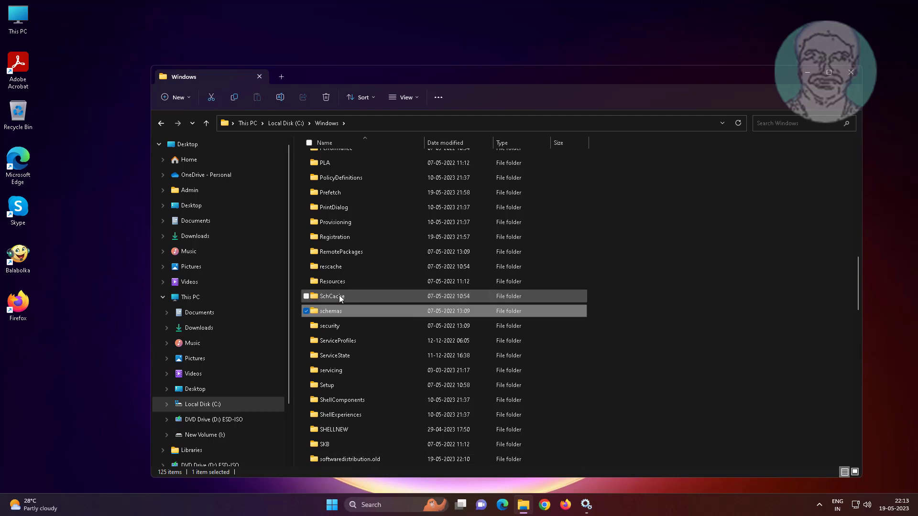
scroll(351, 339, down, 3)
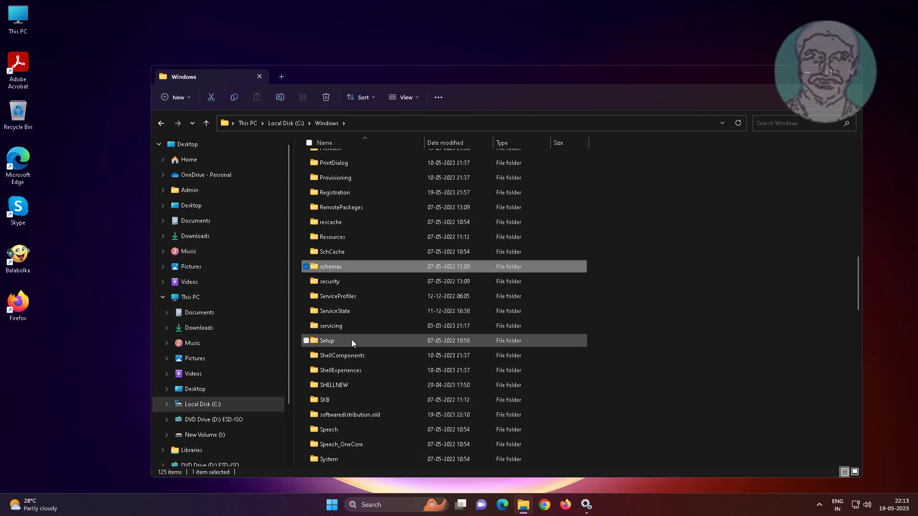
Open the System32 folder and jump to the folders beginning with c.
click(345, 386)
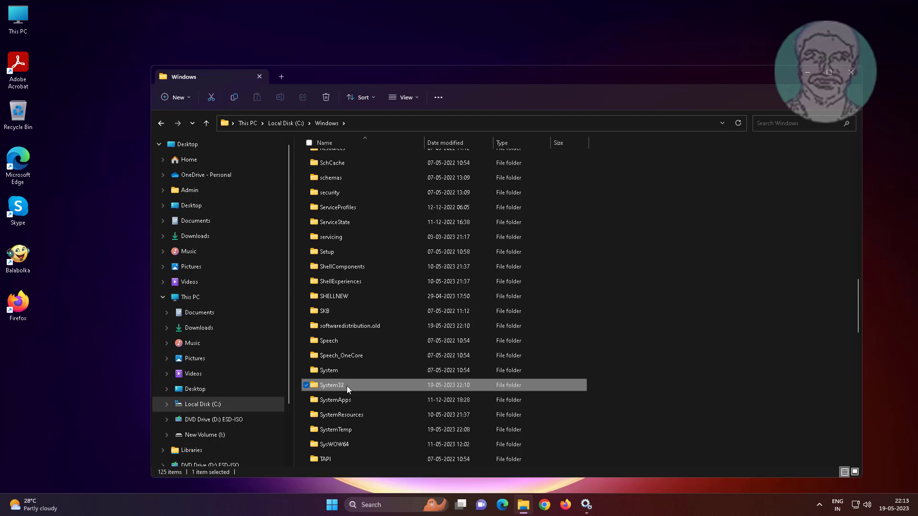
double_click(346, 385)
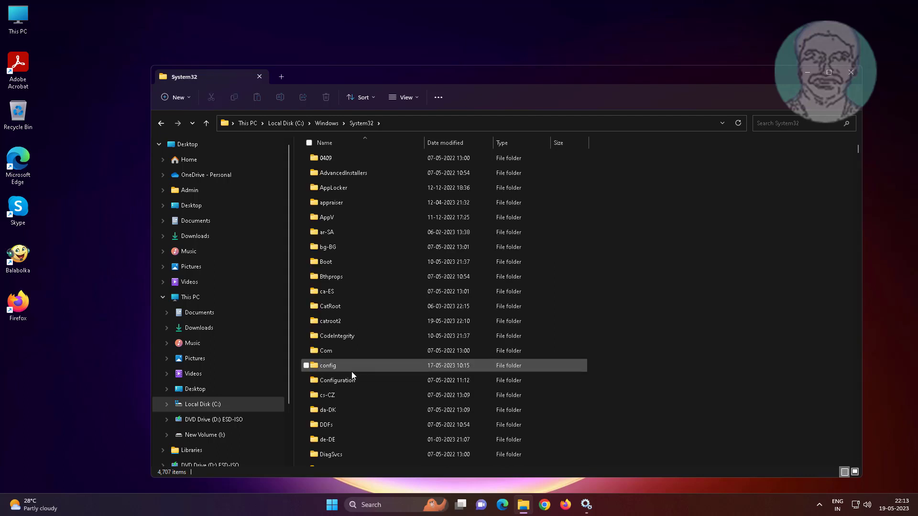
key(c)
Rename catroot2 to catroot2.old with administrator approval, then close File Explorer.
click(350, 323)
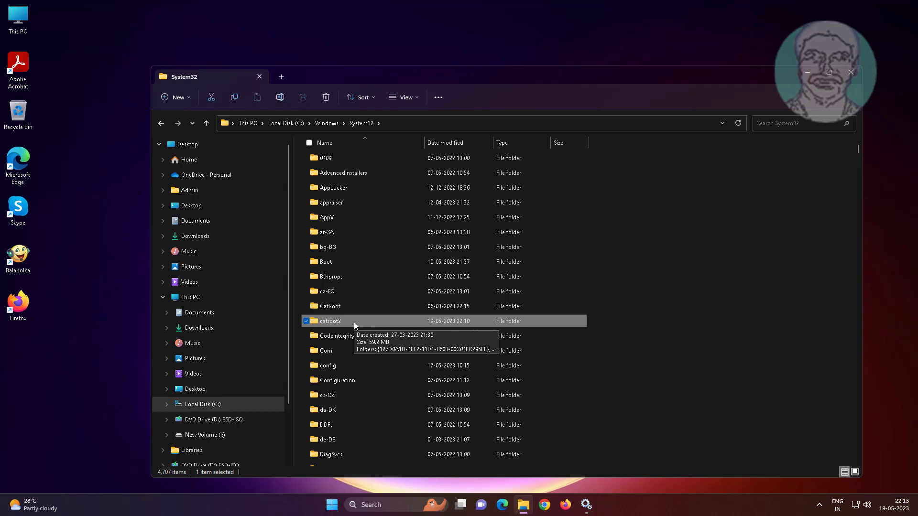
click(354, 322)
click(348, 324)
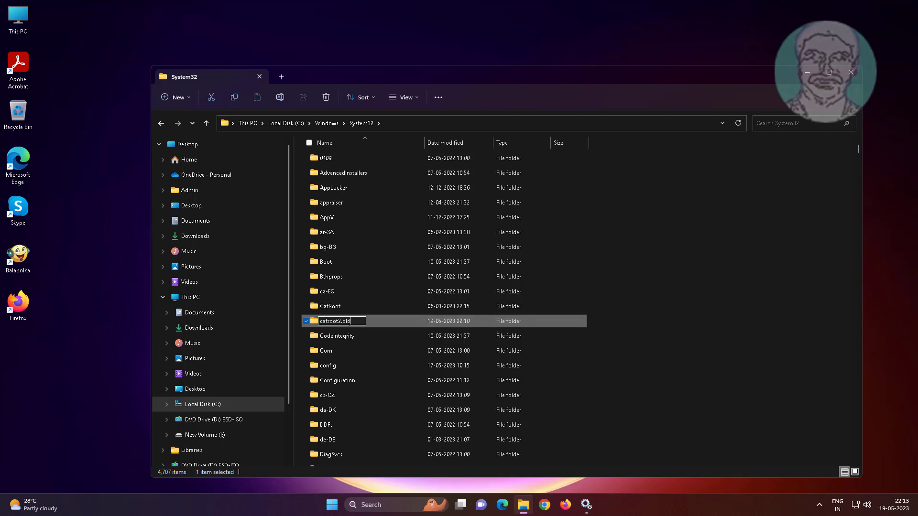
click(538, 321)
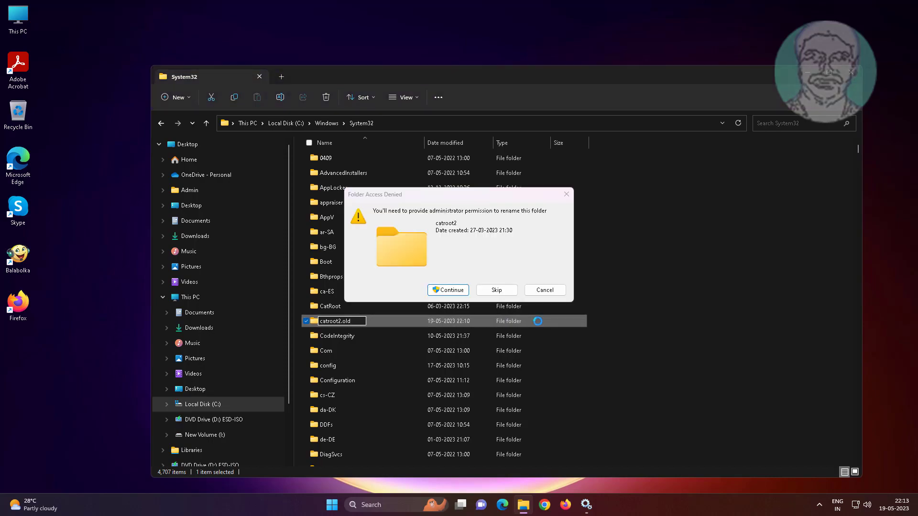
click(454, 291)
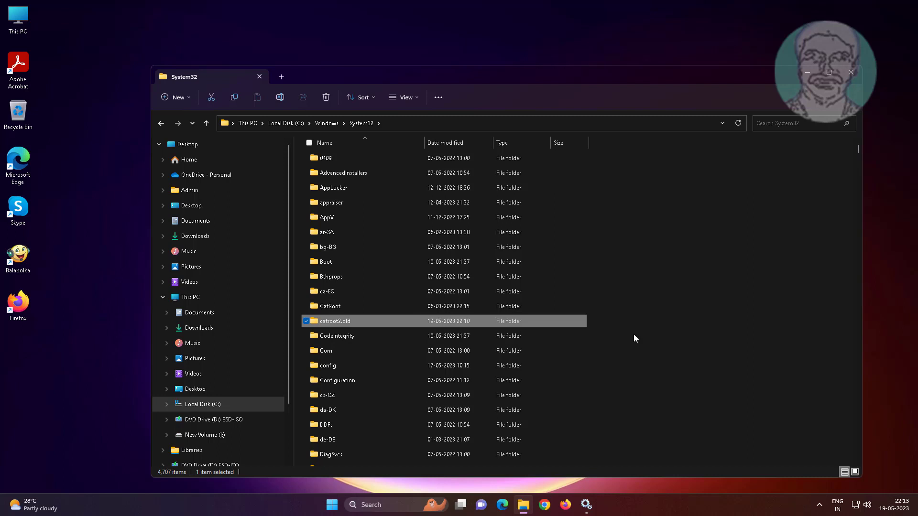
click(625, 324)
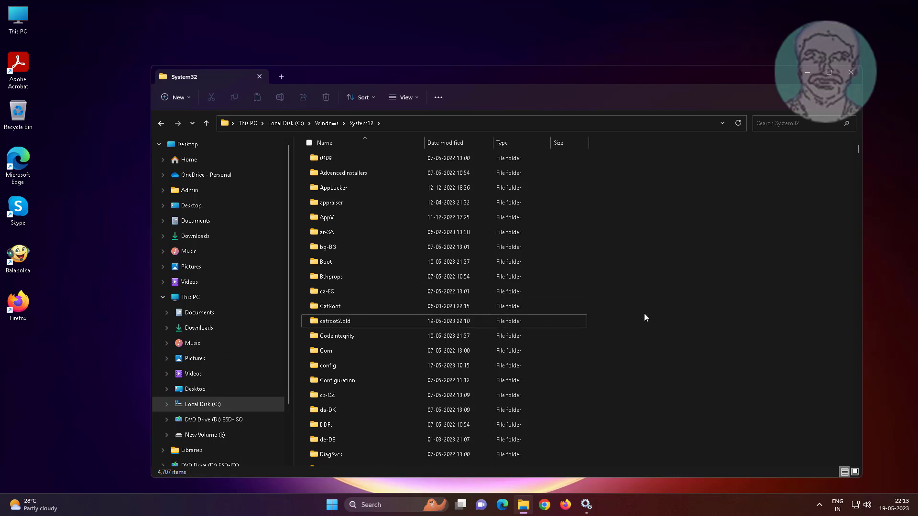
click(850, 76)
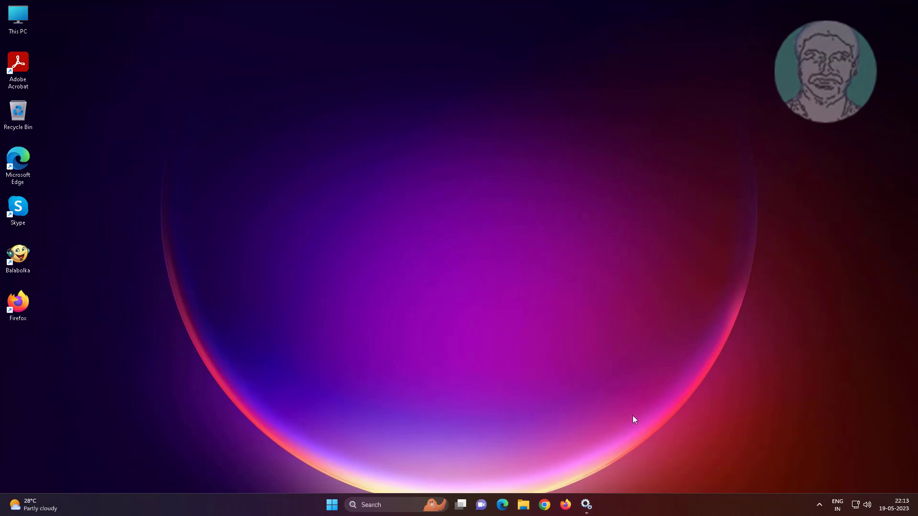
Restore the Services window and start Cryptographic Services from its Properties dialog.
click(586, 504)
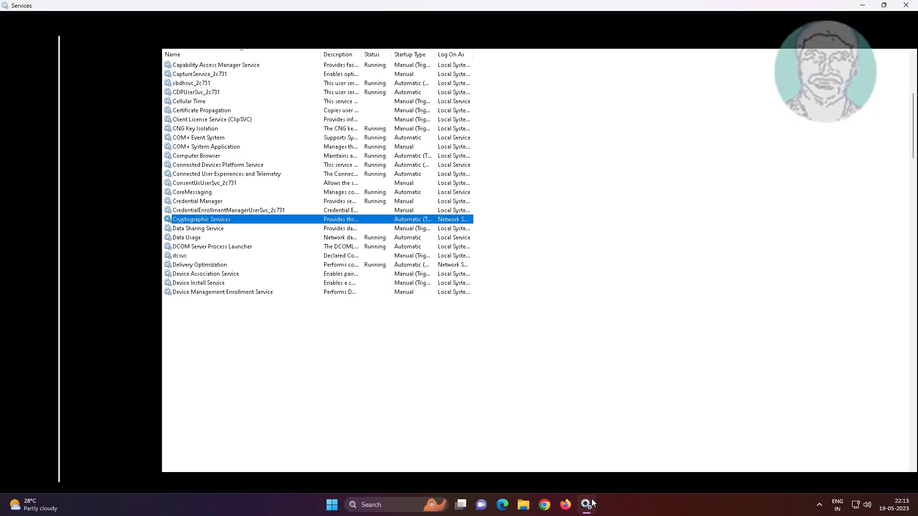
double_click(250, 221)
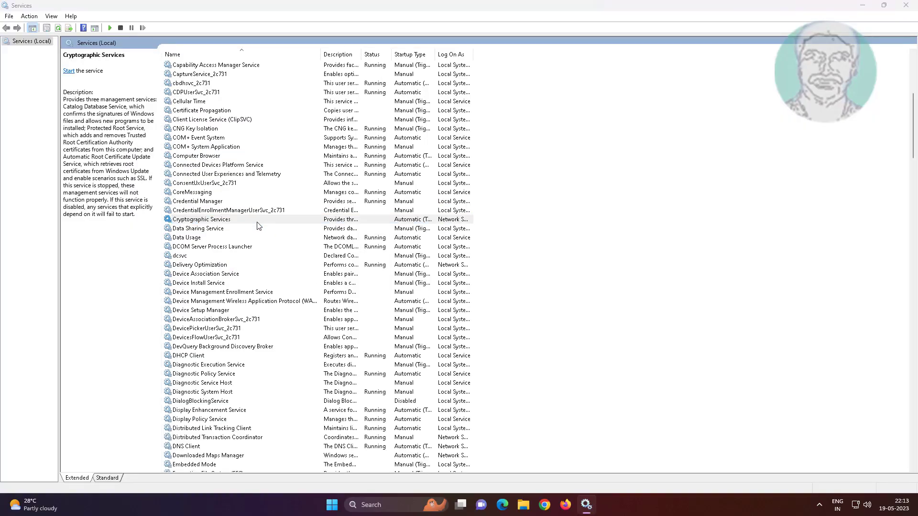
click(392, 286)
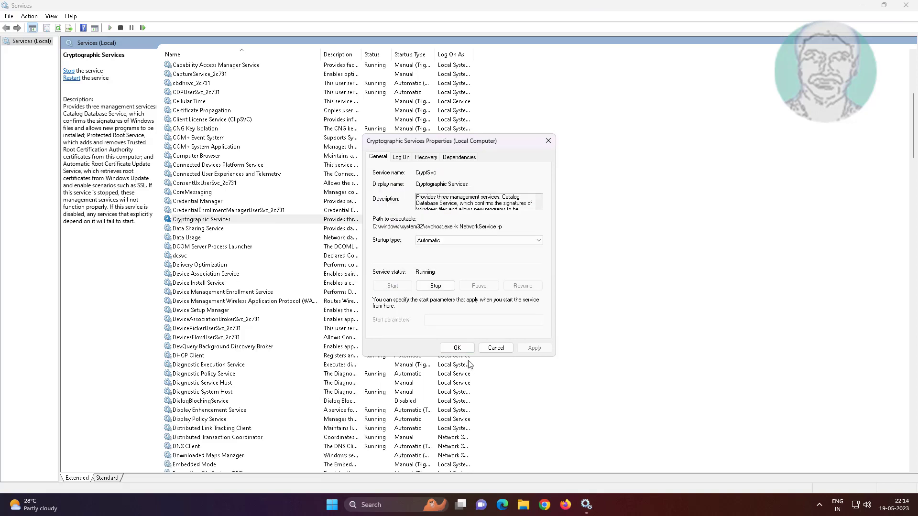
click(457, 350)
Start the Windows Update service from its Properties dialog, then close Services.
click(254, 403)
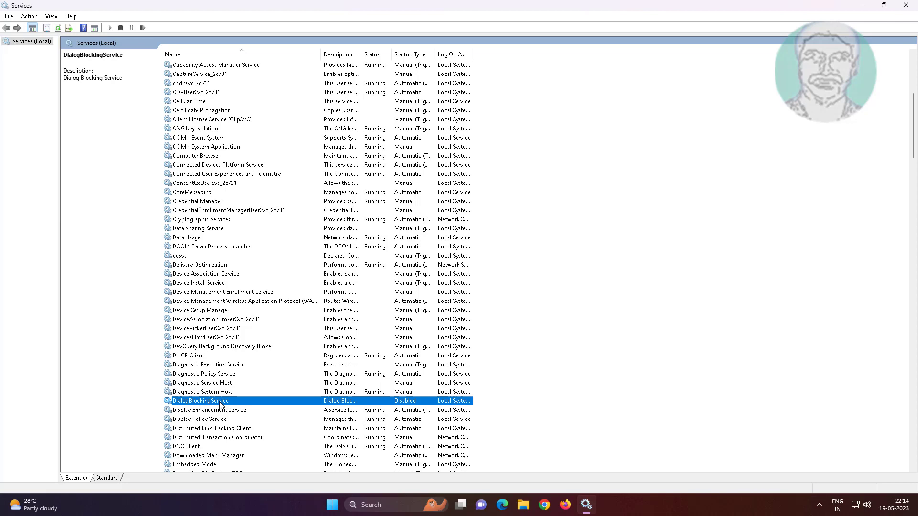
key(w)
scroll(223, 408, down, 3)
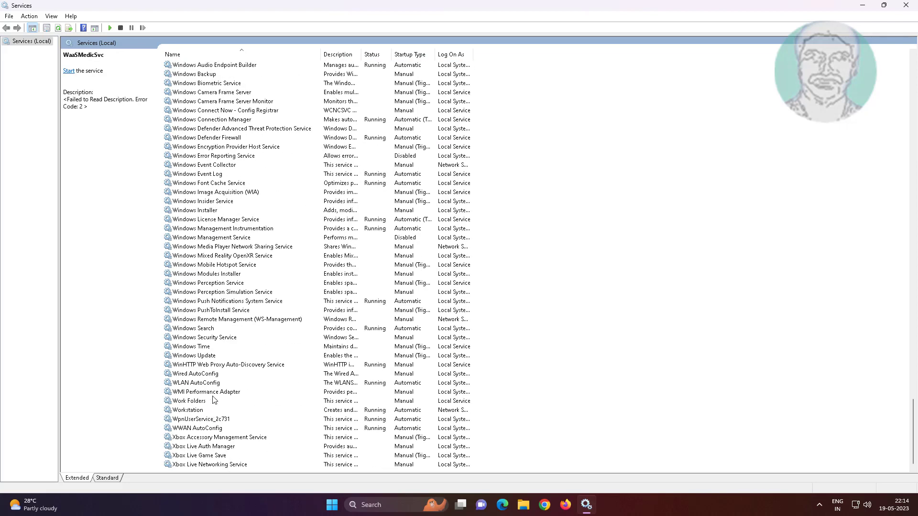
double_click(205, 356)
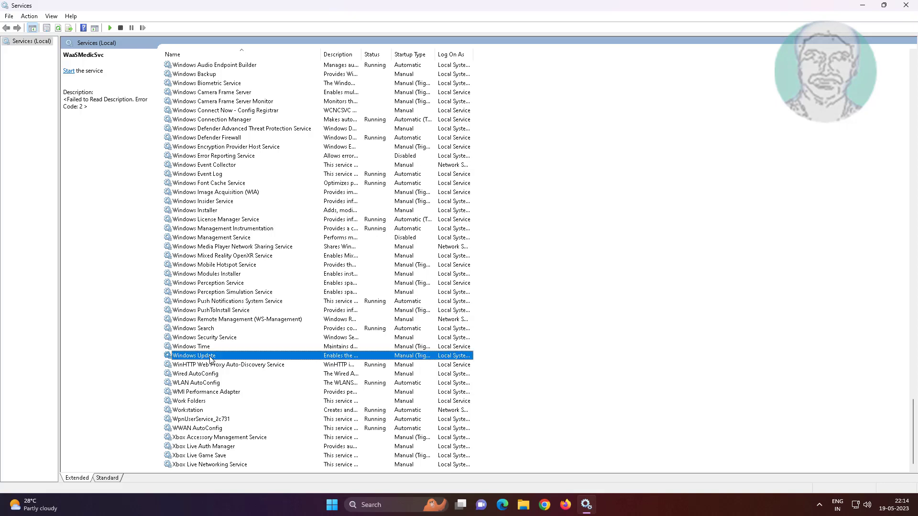
click(398, 289)
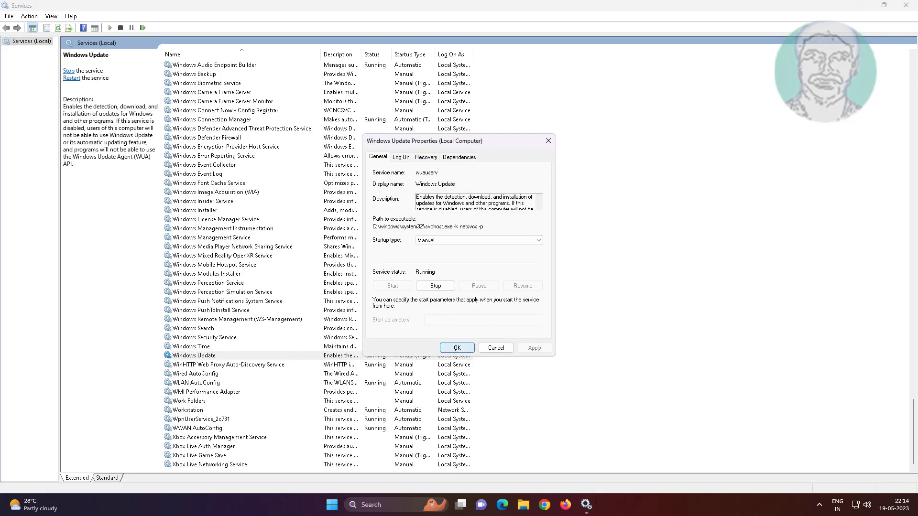
key(Return)
click(905, 6)
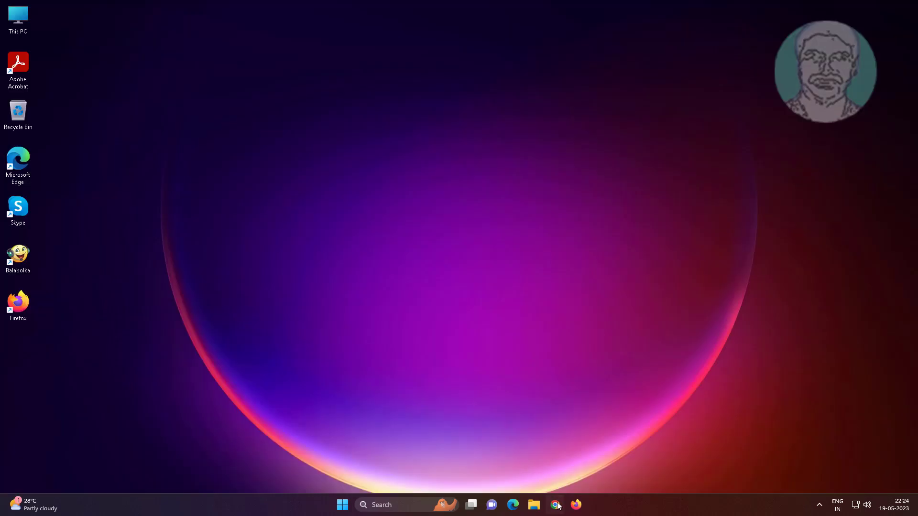
Search the web in Chrome for 'show hide updates tool'.
click(555, 504)
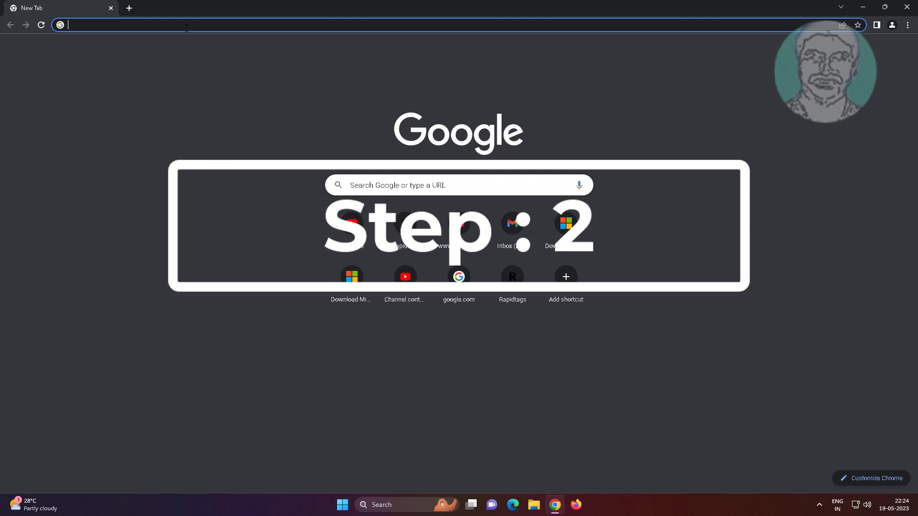
click(185, 25)
text(show hide )
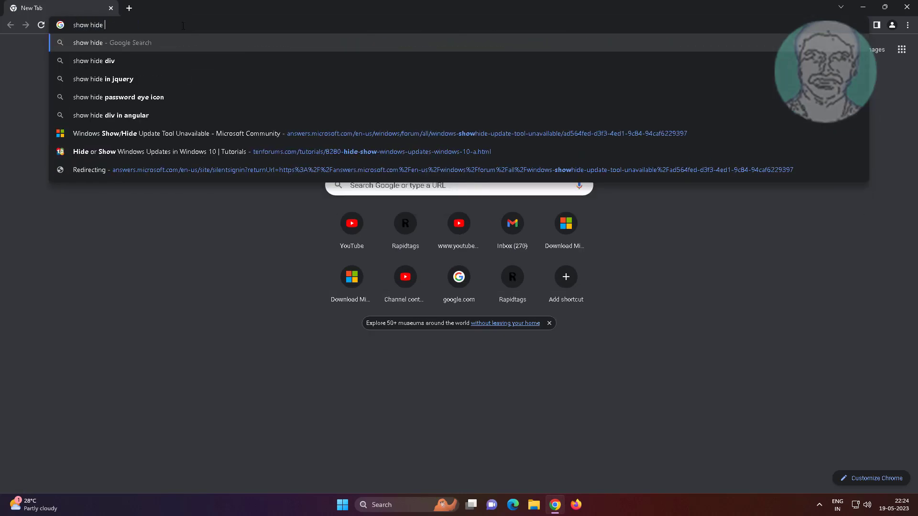
text(updates )
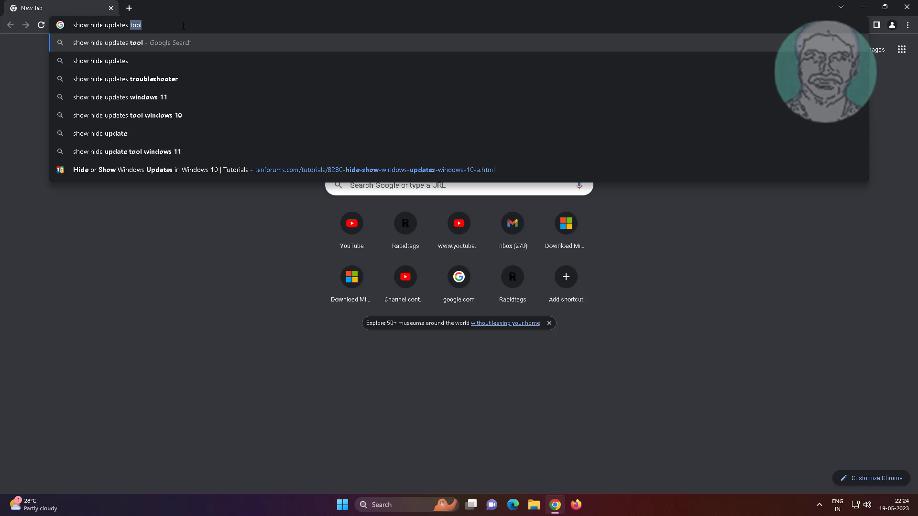
text(tool)
key(Return)
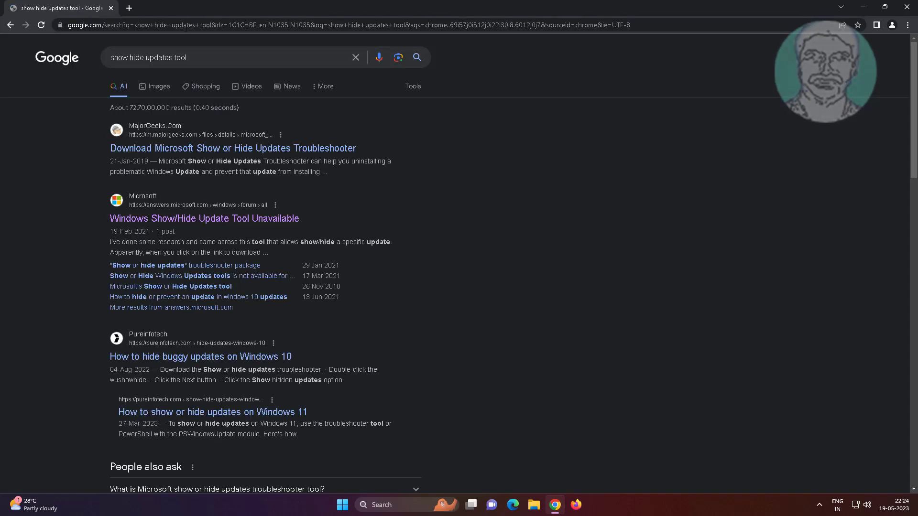
Download wushowhide.diagcab from the MajorGeeks page, dismissing the ad, and launch it.
click(286, 149)
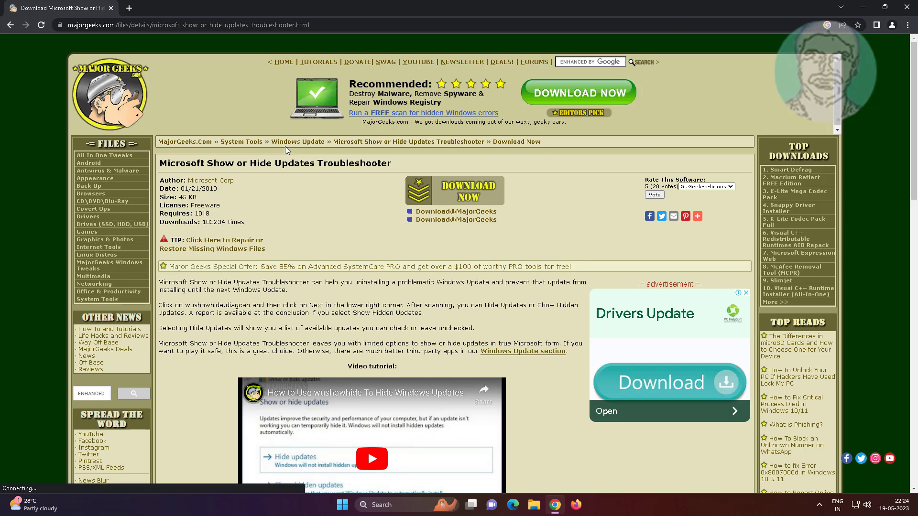
click(453, 191)
click(529, 157)
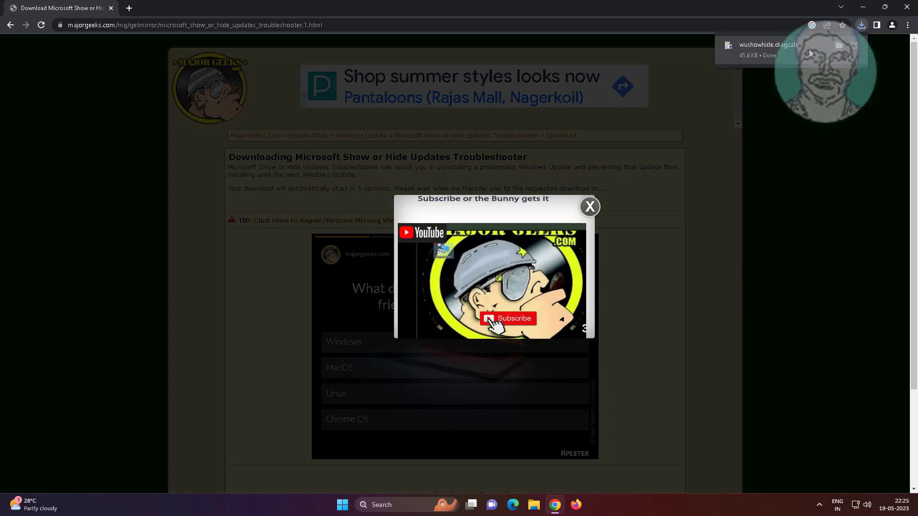
click(772, 44)
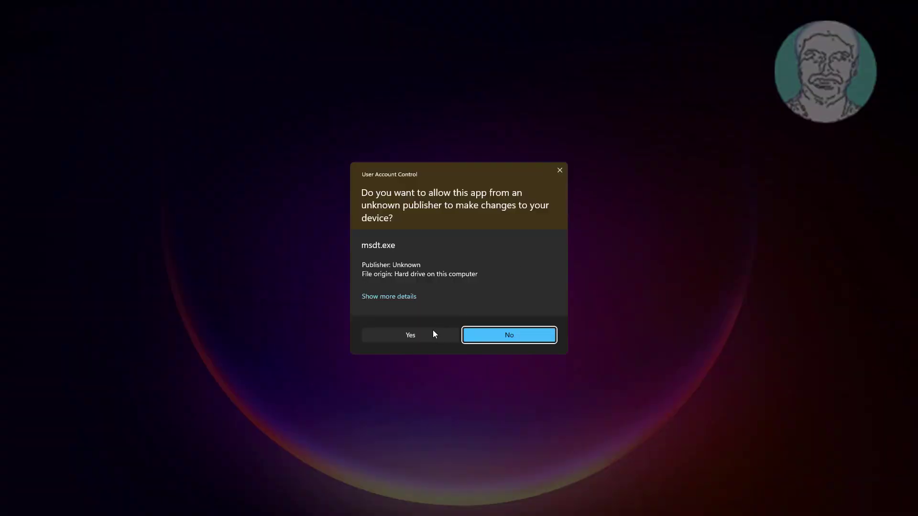
click(434, 334)
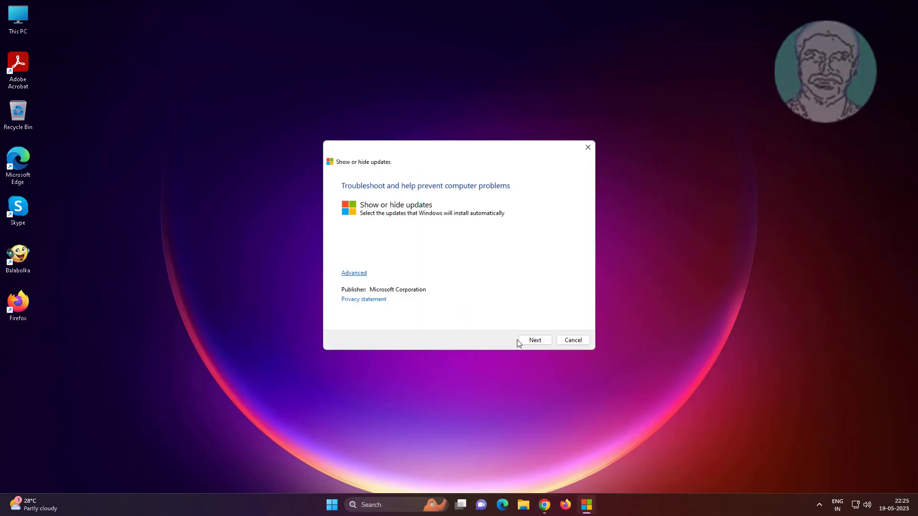
click(542, 340)
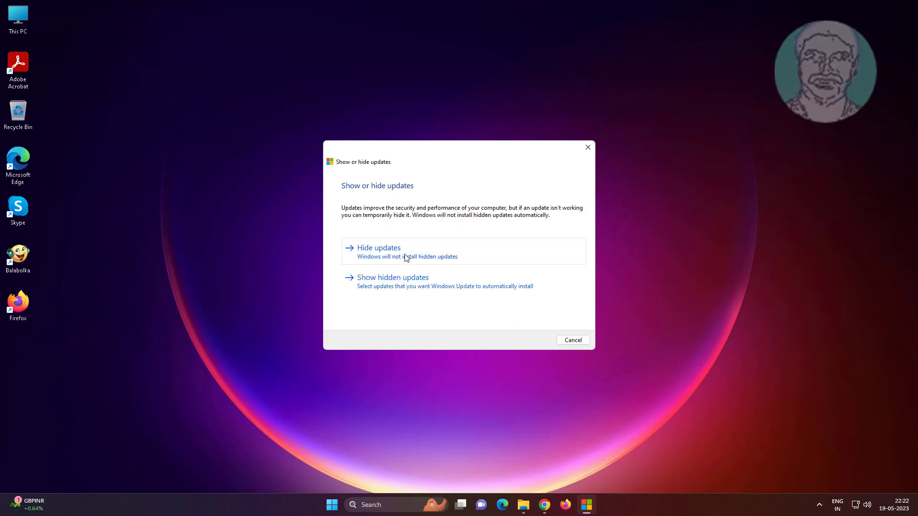
click(382, 274)
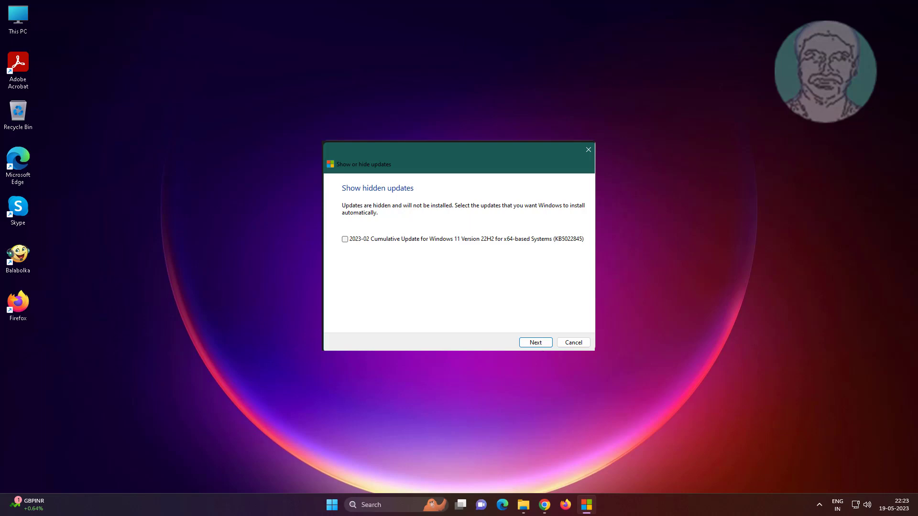
click(543, 343)
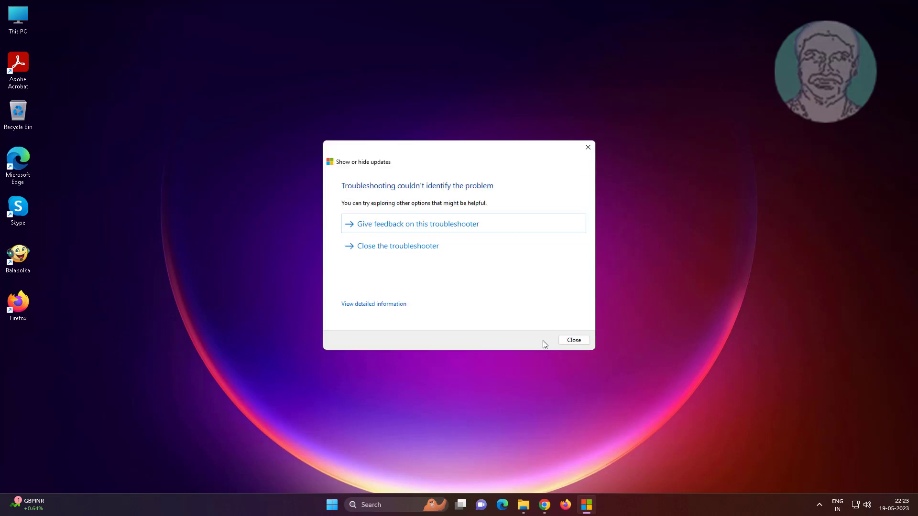
click(574, 340)
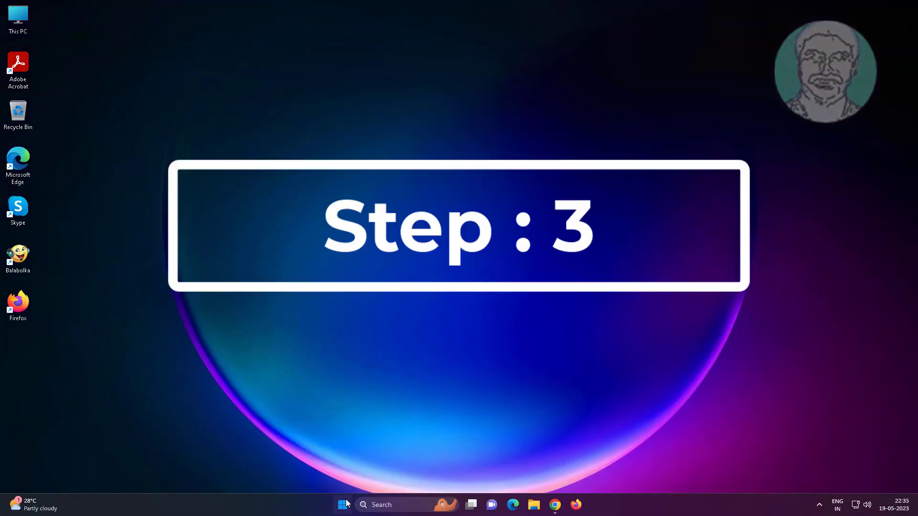
Reach the Windows Update page in Settings via the Start menu and begin a check for updates.
click(343, 504)
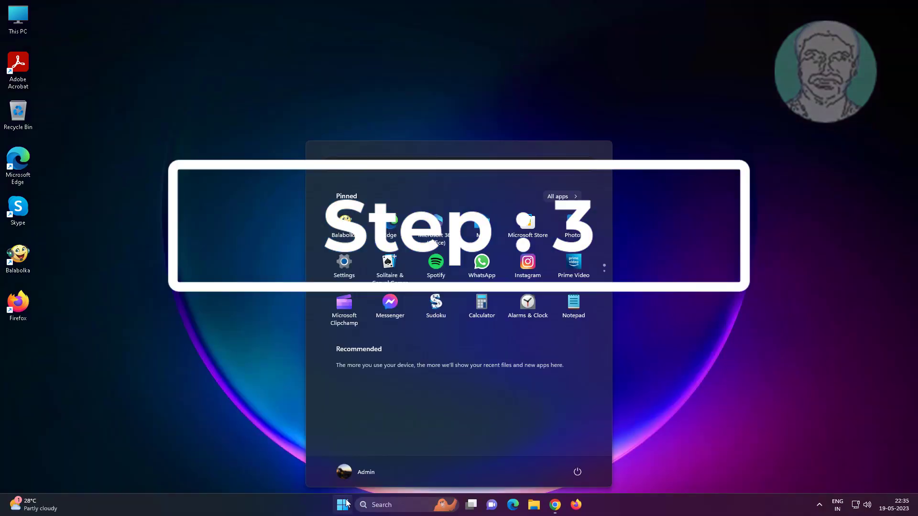
click(342, 266)
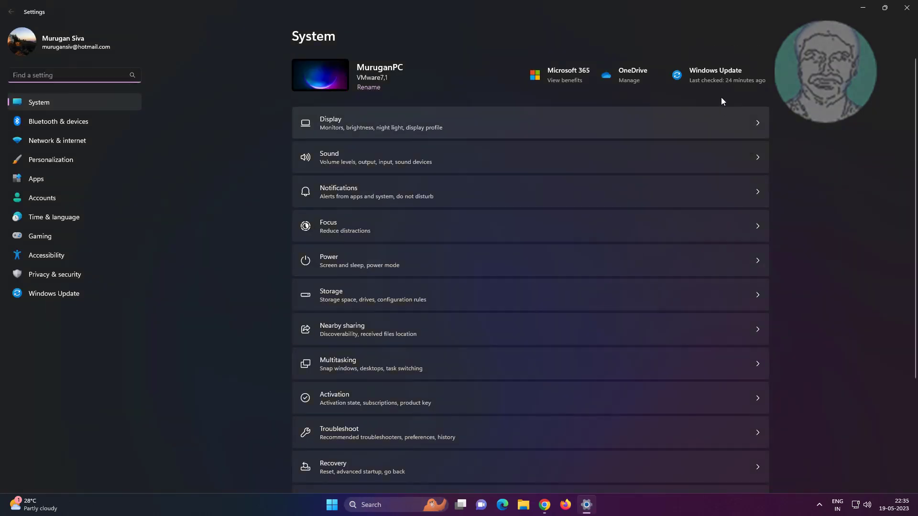
click(727, 74)
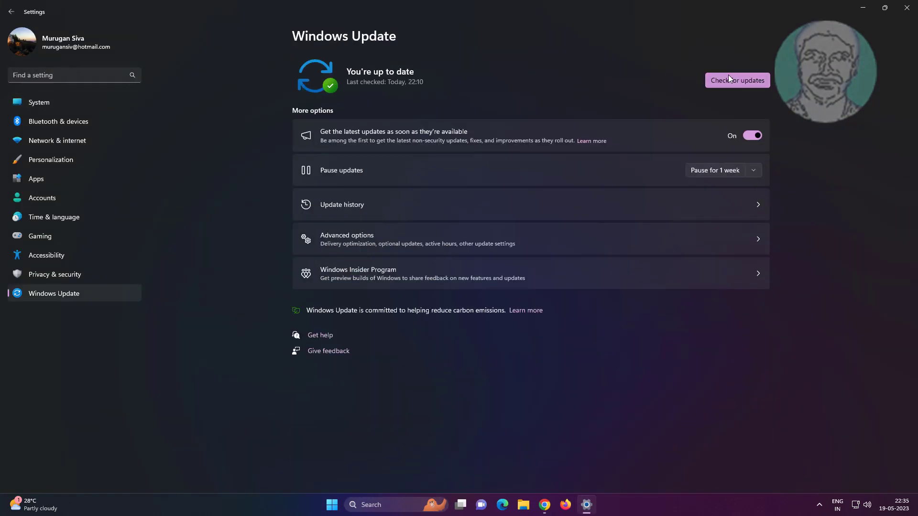
click(759, 79)
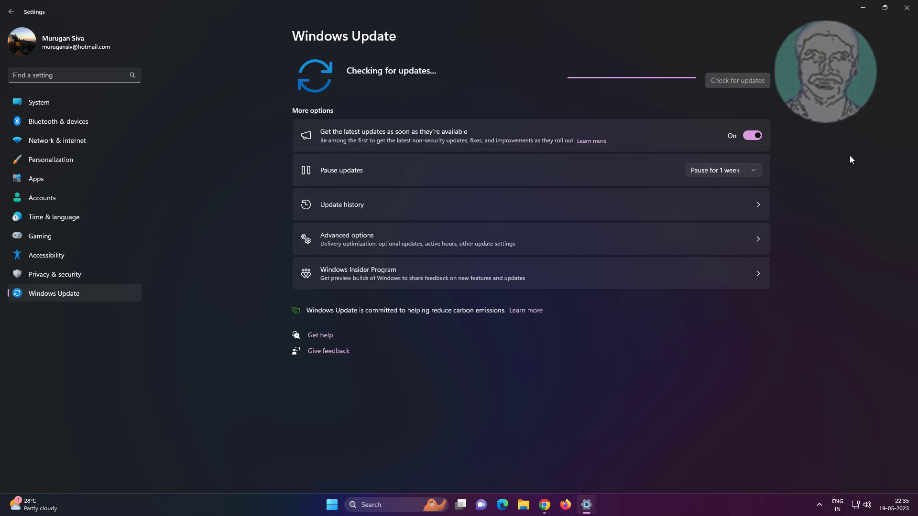